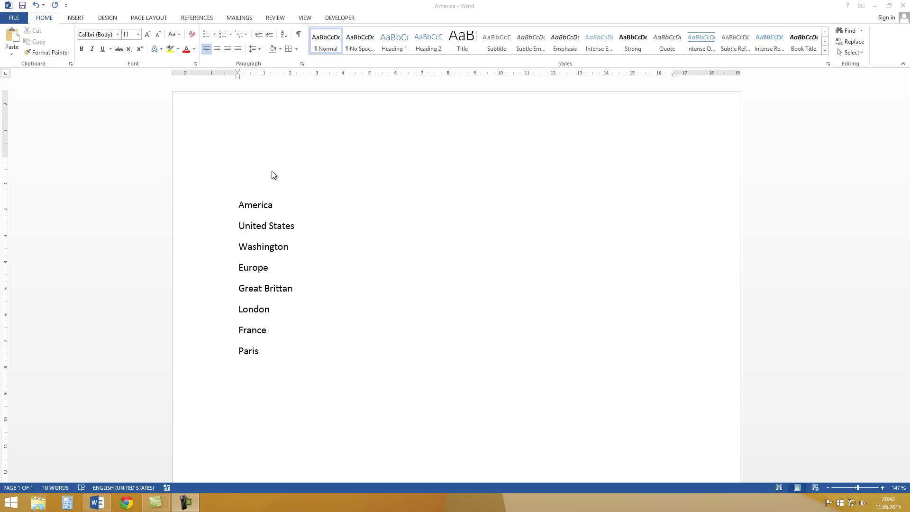
Insert a =rand(1) sample paragraph on a new line right after America.
{"action": "left_click", "coordinate": [271, 171]}
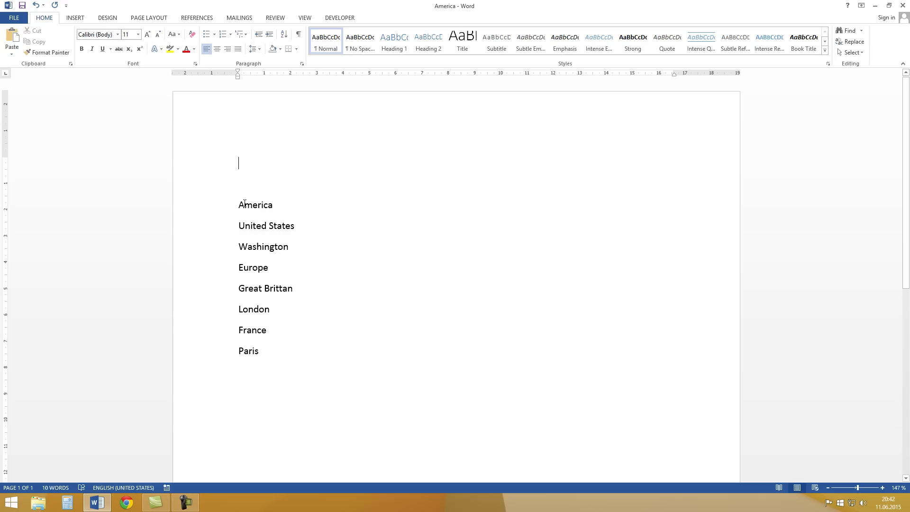
{"action": "left_click_drag", "start_coordinate": [240, 207], "coordinate": [256, 207]}
{"action": "left_click", "coordinate": [284, 205]}
{"action": "key", "text": "Return"}
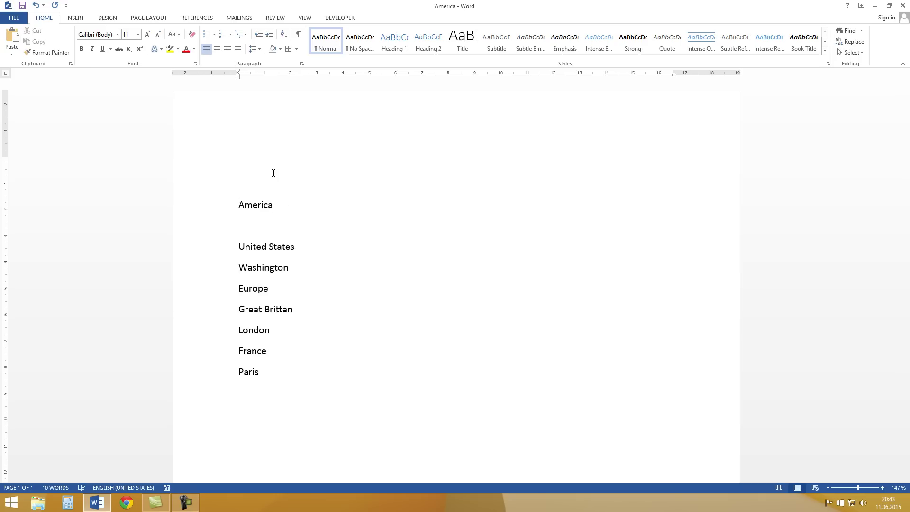
{"action": "type", "text": "=rand(1)"}
{"action": "key", "text": "Return"}
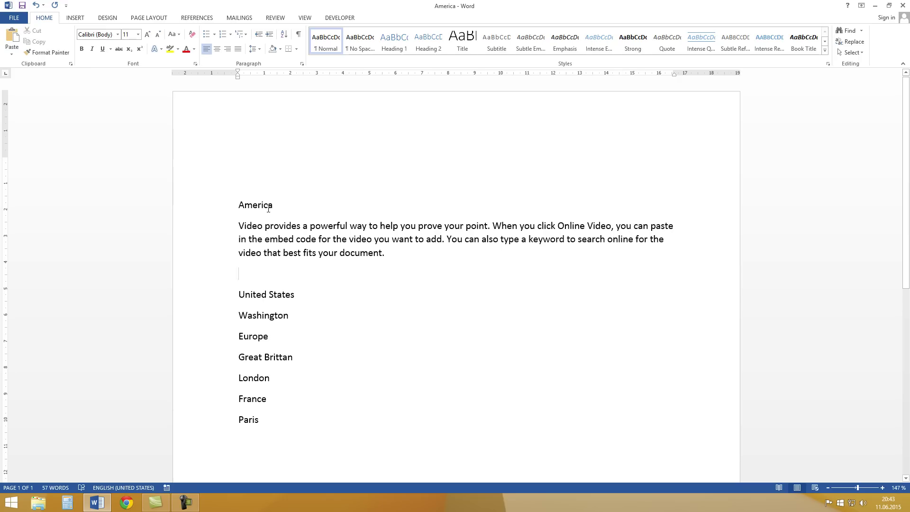
{"action": "left_click", "coordinate": [277, 236], "text": "shift"}
{"action": "left_click", "coordinate": [264, 315]}
Make America and Europe Heading 1, United States Heading 2 and Washington Heading 3.
{"action": "left_click", "coordinate": [264, 204]}
{"action": "left_click", "coordinate": [396, 41]}
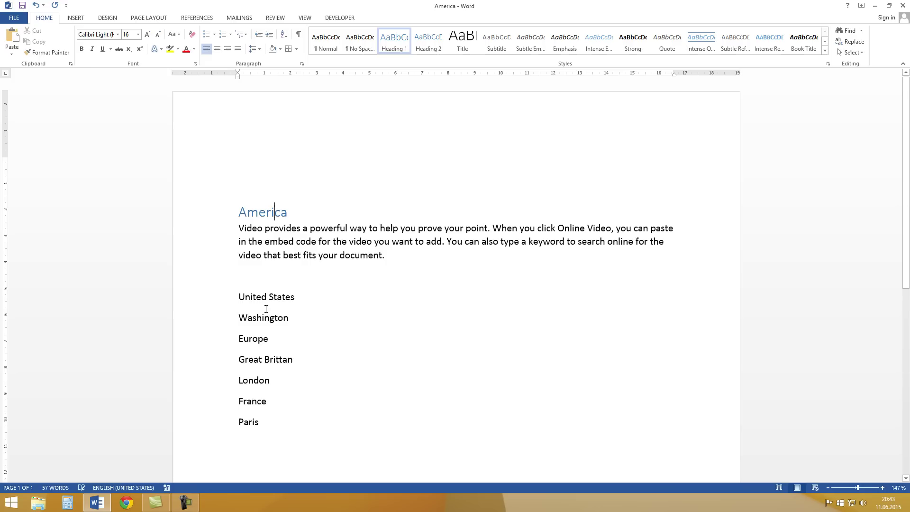
{"action": "left_click", "coordinate": [267, 338]}
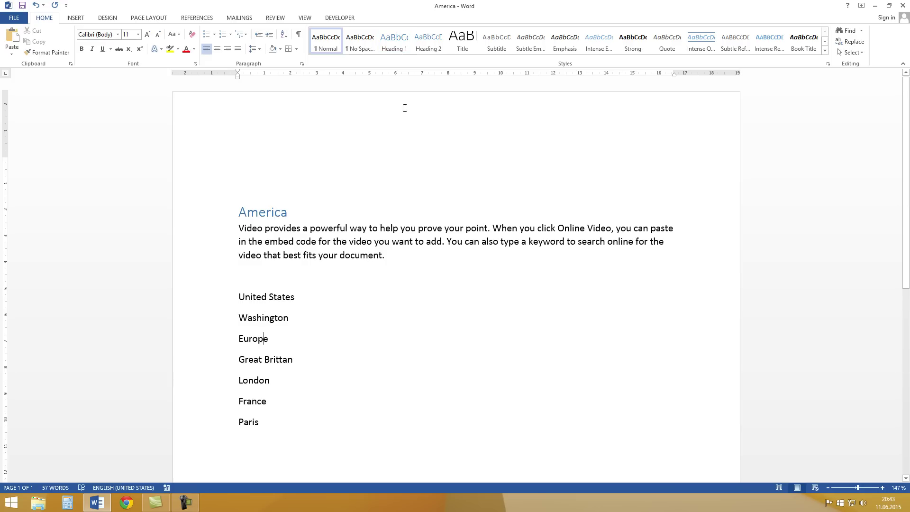
{"action": "left_click", "coordinate": [392, 48]}
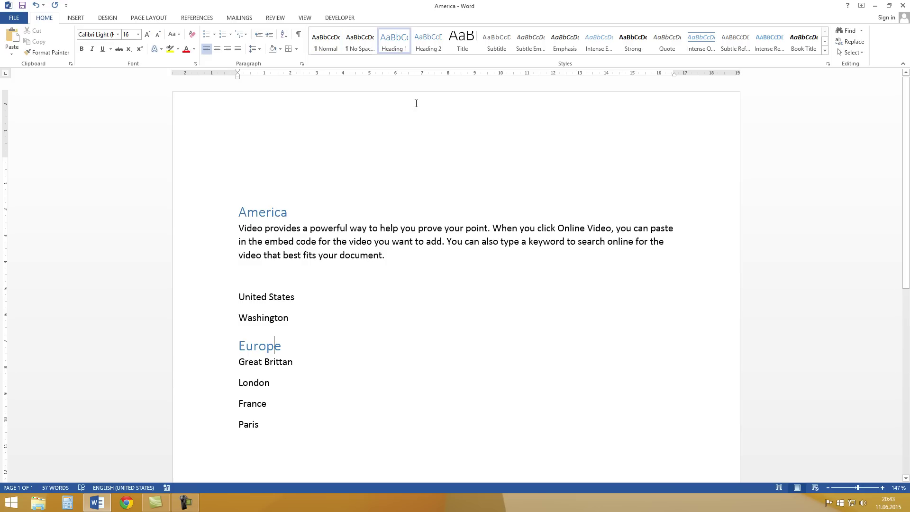
{"action": "left_click", "coordinate": [283, 294]}
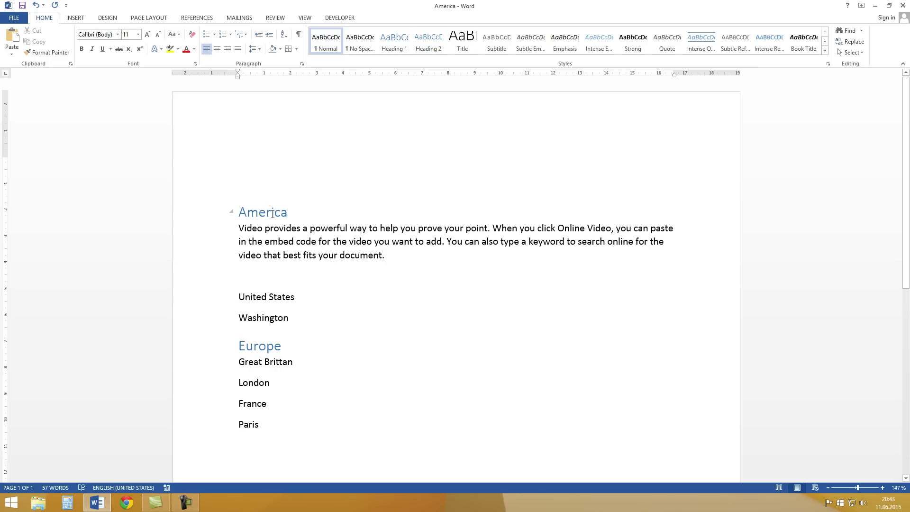
{"action": "left_click", "coordinate": [429, 52]}
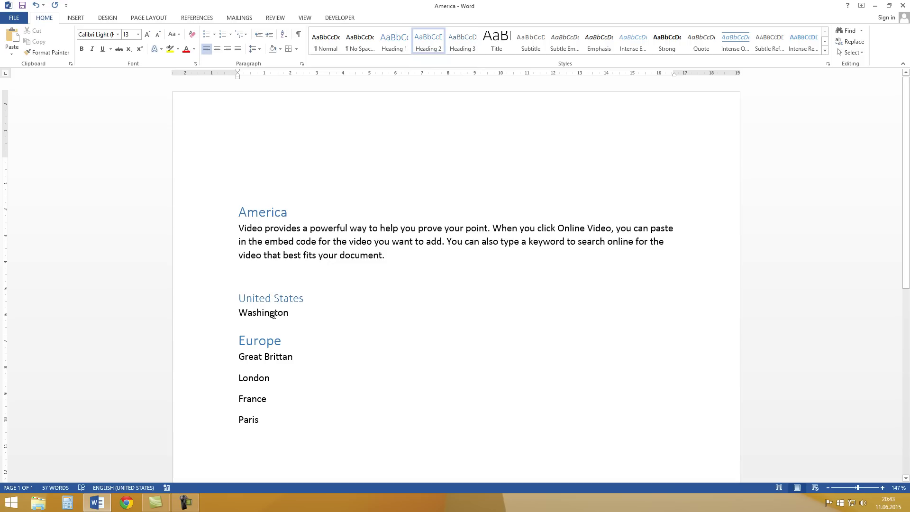
{"action": "left_click", "coordinate": [314, 311]}
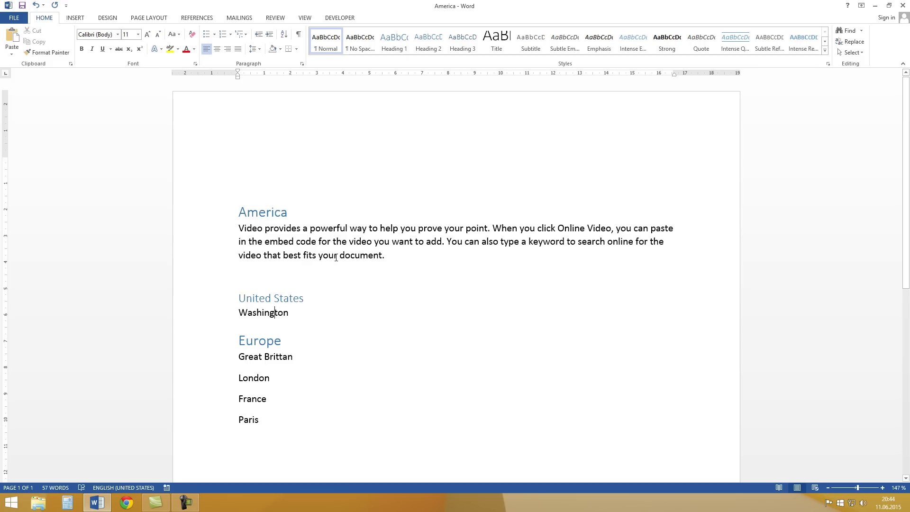
{"action": "left_click", "coordinate": [459, 44]}
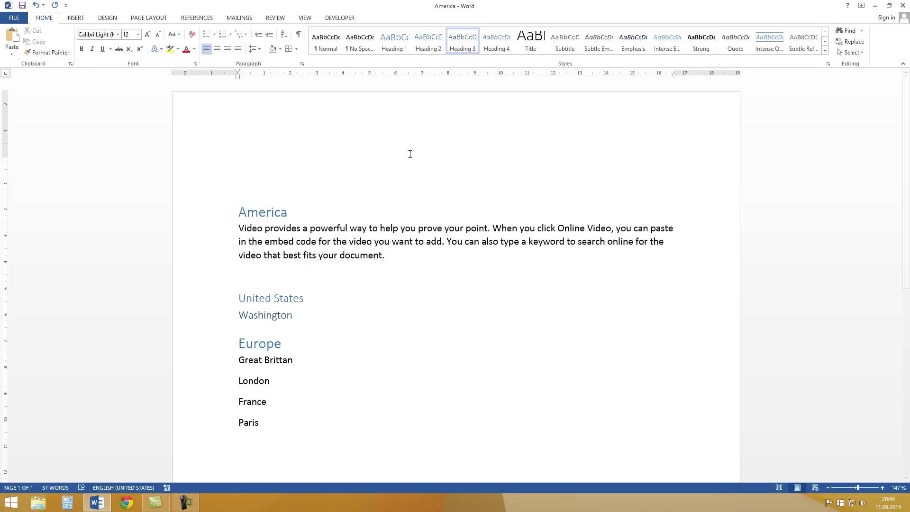
Style Great Brittan and France as Heading 2, and London and Paris as Heading 3.
{"action": "key", "text": "Down"}
{"action": "key", "text": "Down"}
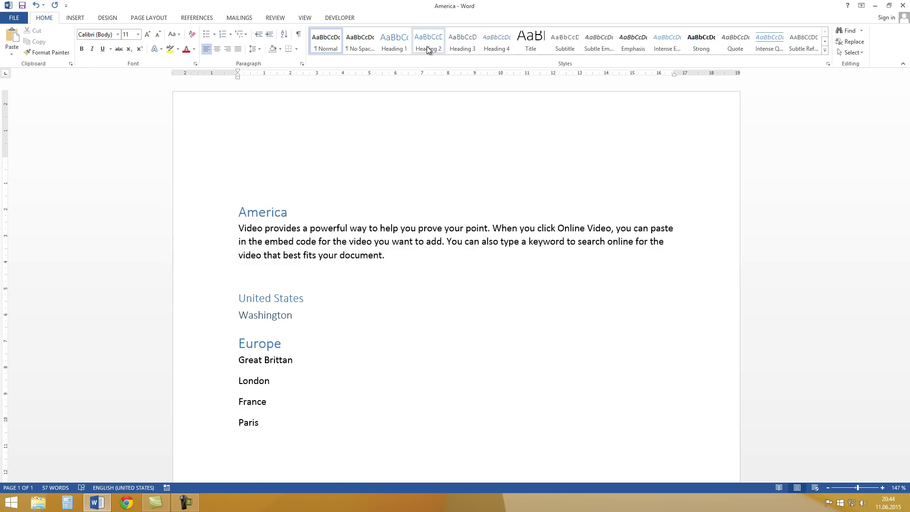
{"action": "left_click", "coordinate": [427, 46]}
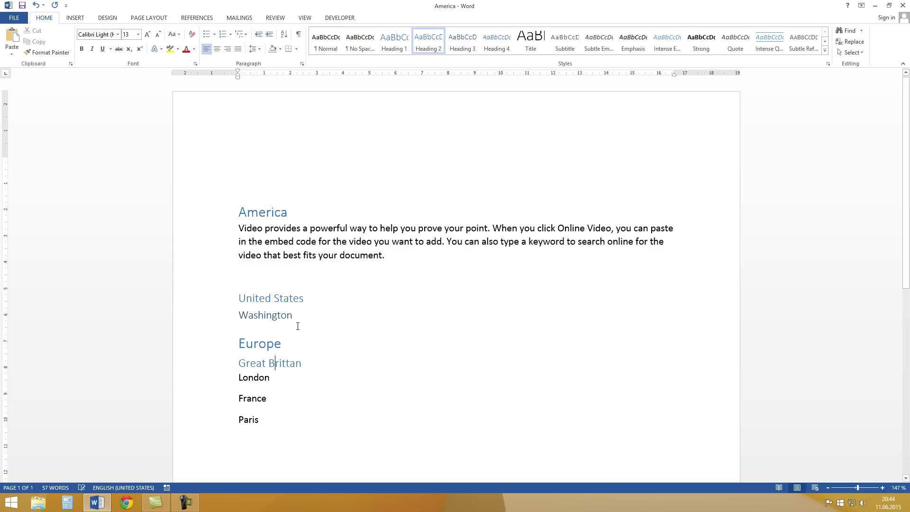
{"action": "key", "text": "Down"}
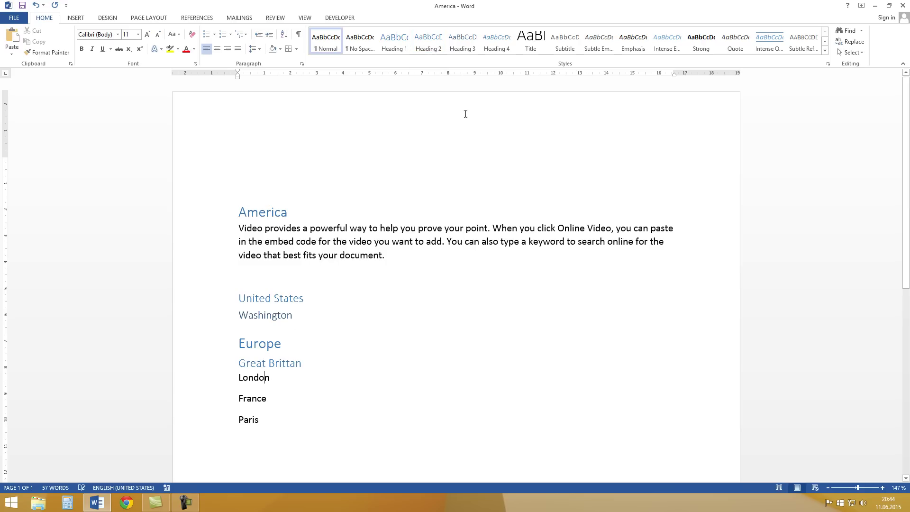
{"action": "left_click", "coordinate": [462, 47]}
{"action": "key", "text": "Down"}
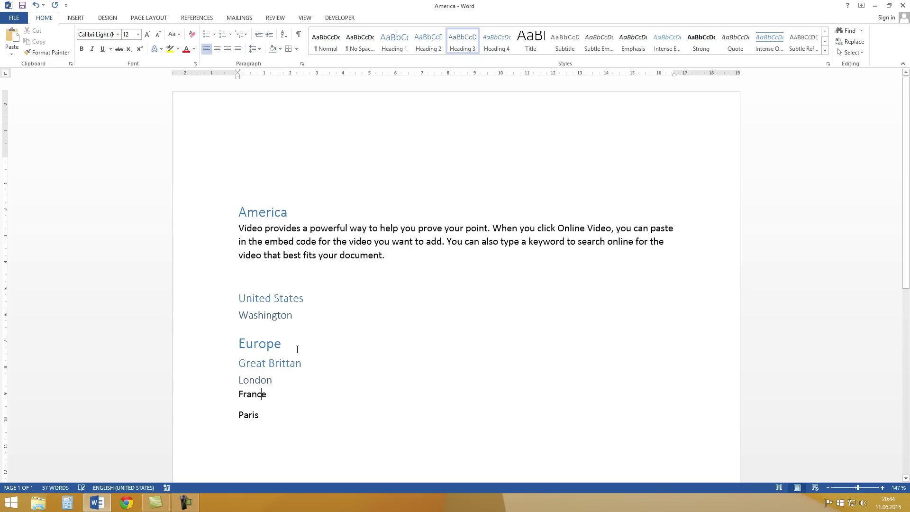
{"action": "left_click", "coordinate": [428, 46]}
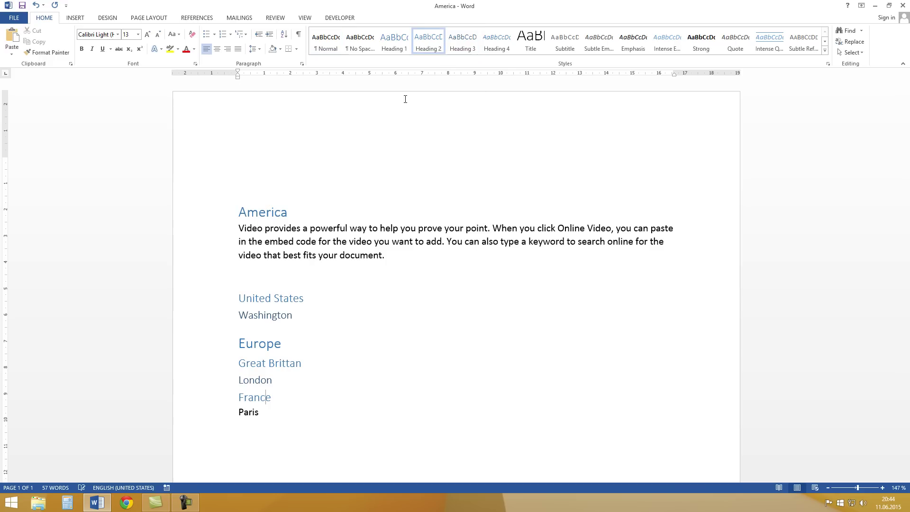
{"action": "key", "text": "Down"}
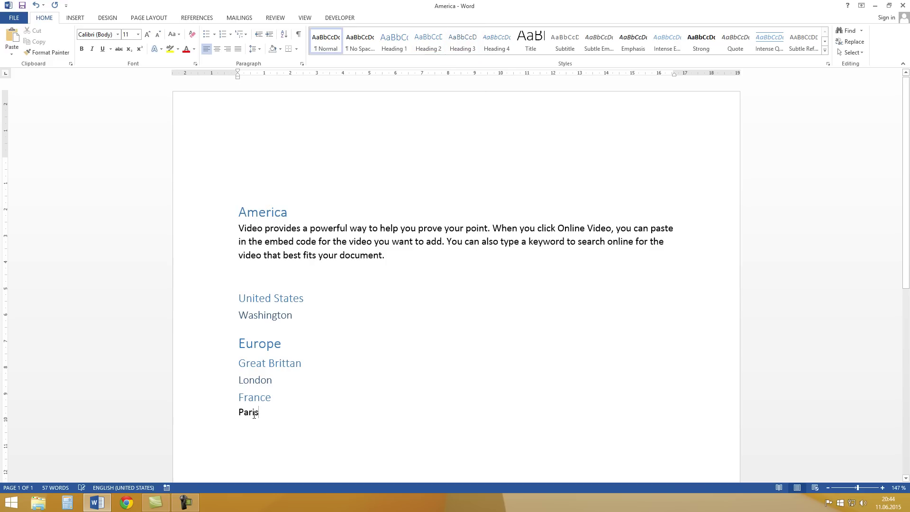
{"action": "left_click", "coordinate": [464, 54]}
{"action": "left_click", "coordinate": [357, 335]}
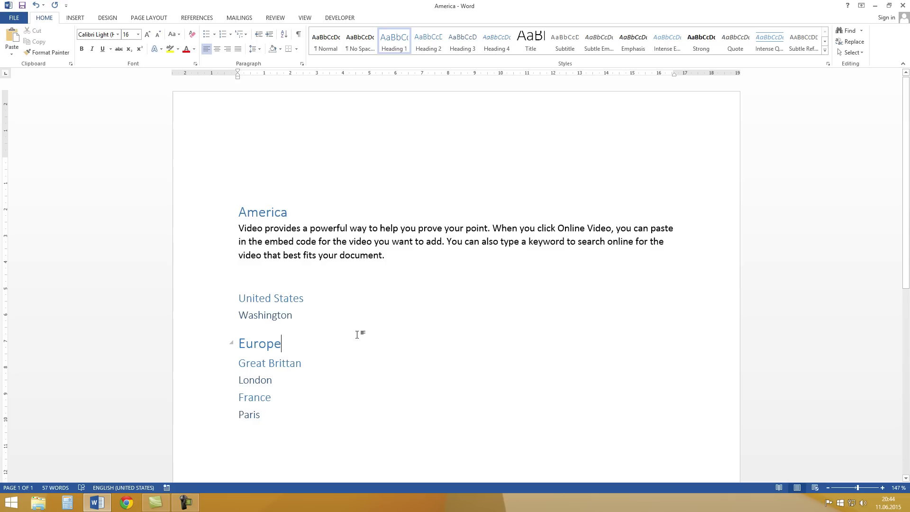
{"action": "left_click", "coordinate": [329, 305]}
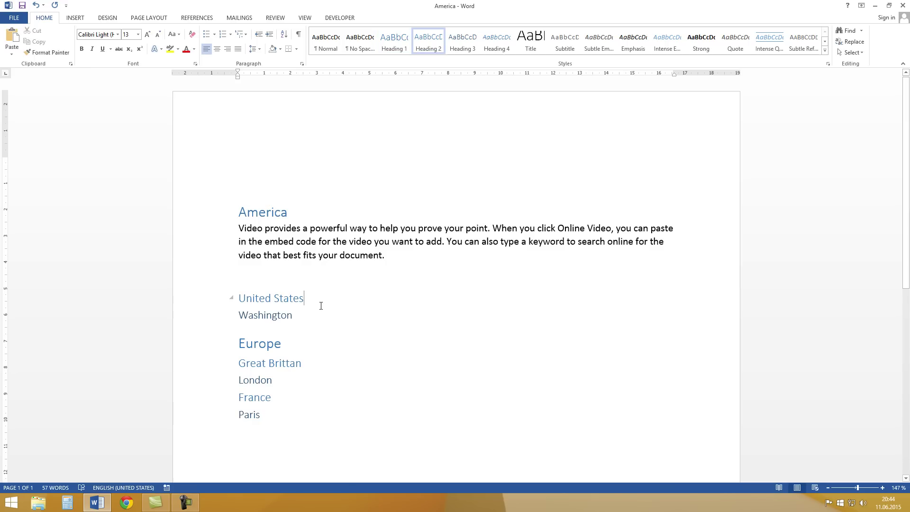
Insert an automatic Table of Contents from References on the empty top line.
{"action": "left_click", "coordinate": [311, 164]}
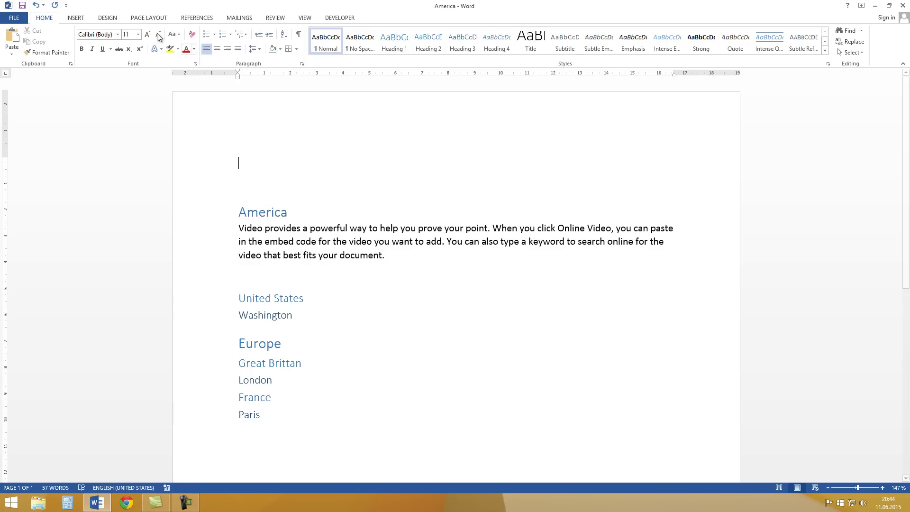
{"action": "left_click", "coordinate": [185, 20]}
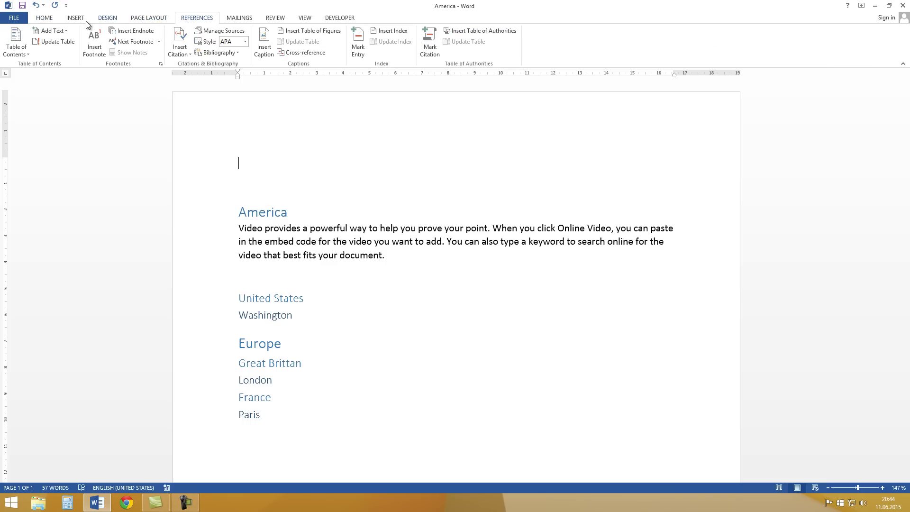
{"action": "left_click", "coordinate": [26, 56]}
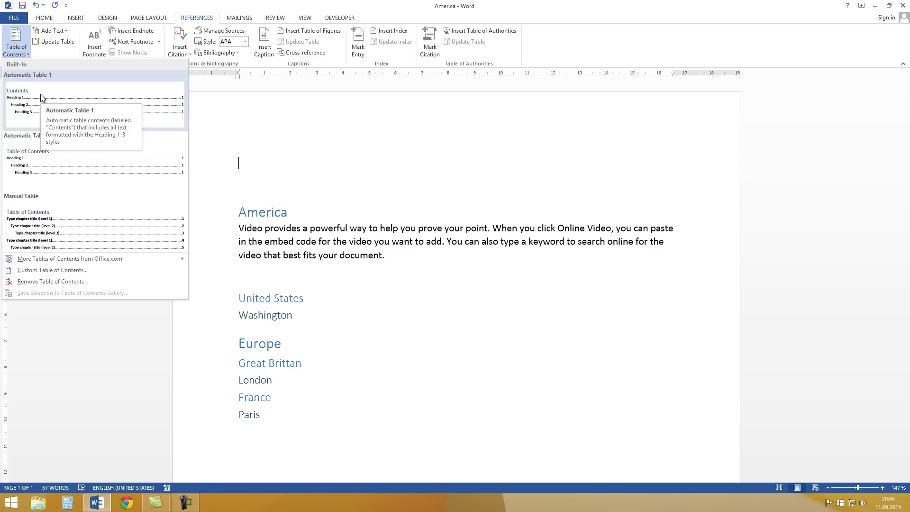
{"action": "left_click", "coordinate": [54, 163]}
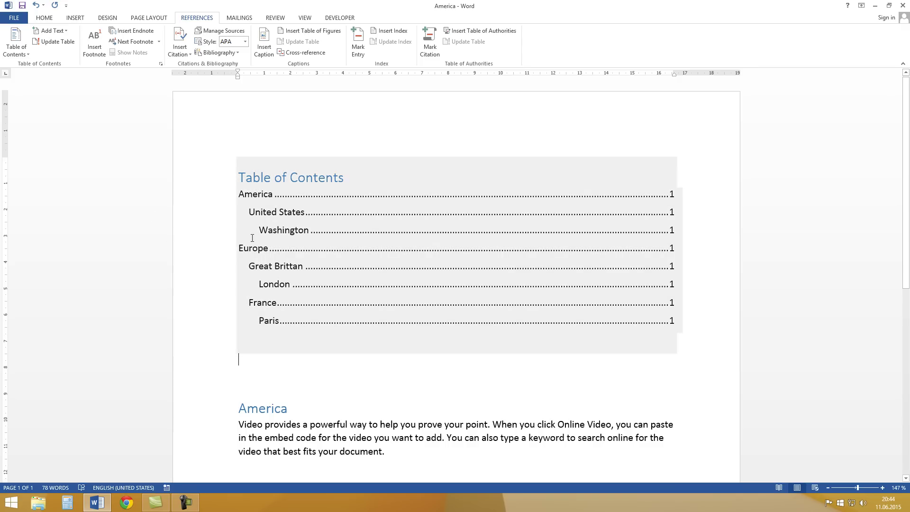
{"action": "left_click", "coordinate": [324, 198]}
{"action": "left_click", "coordinate": [294, 358]}
{"action": "scroll", "coordinate": [343, 157], "scroll_direction": "down", "scroll_amount": 1}
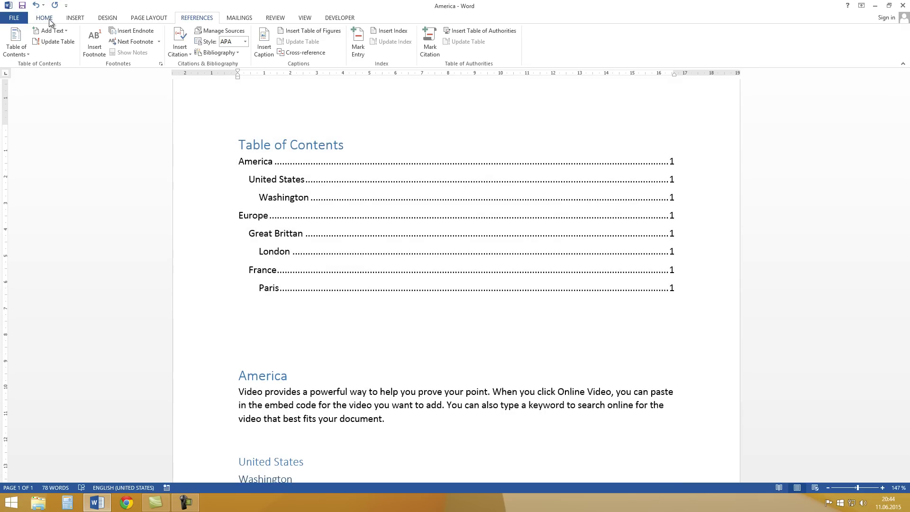
Base the Heading 1 style on Überschrift 1.
{"action": "left_click", "coordinate": [47, 20]}
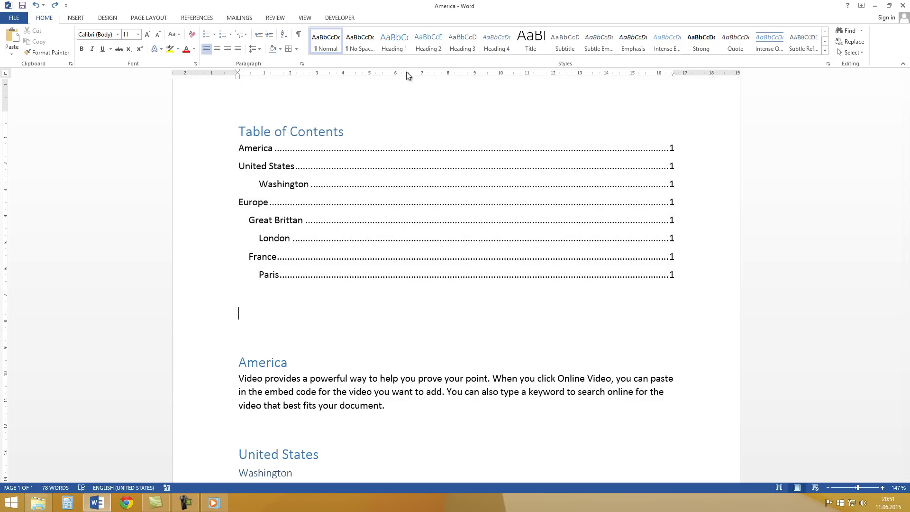
{"action": "right_click", "coordinate": [395, 43]}
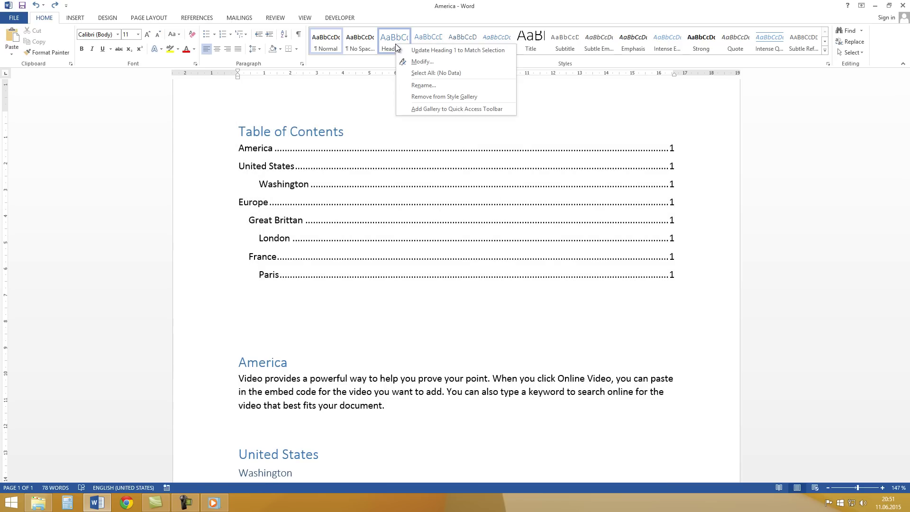
{"action": "left_click", "coordinate": [430, 62]}
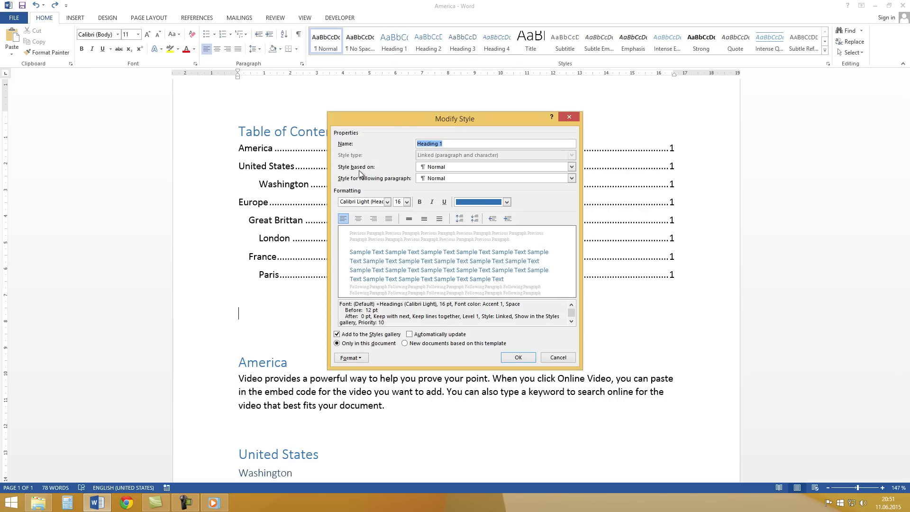
{"action": "left_click", "coordinate": [428, 171]}
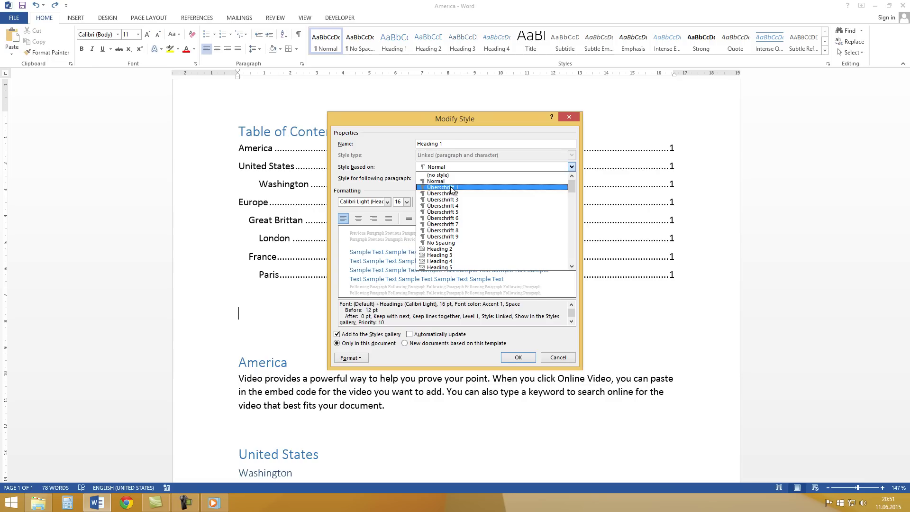
{"action": "left_click", "coordinate": [450, 187]}
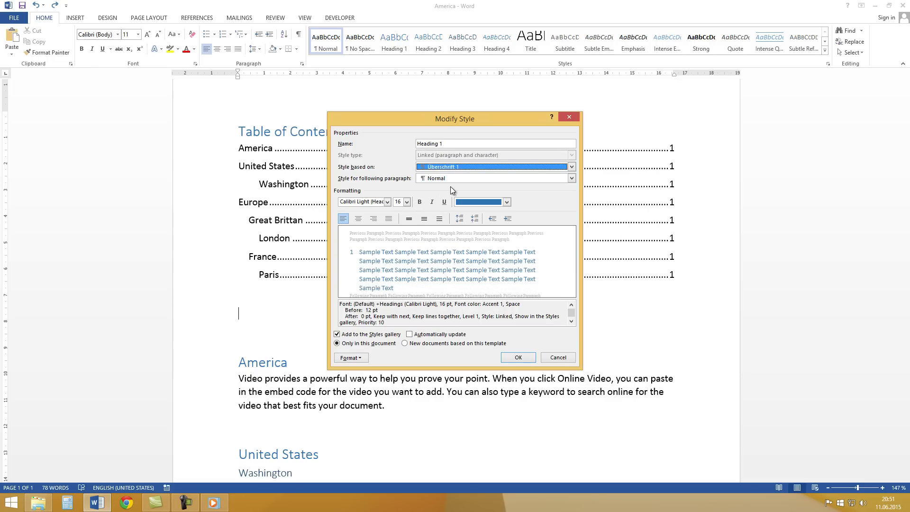
{"action": "left_click", "coordinate": [518, 358]}
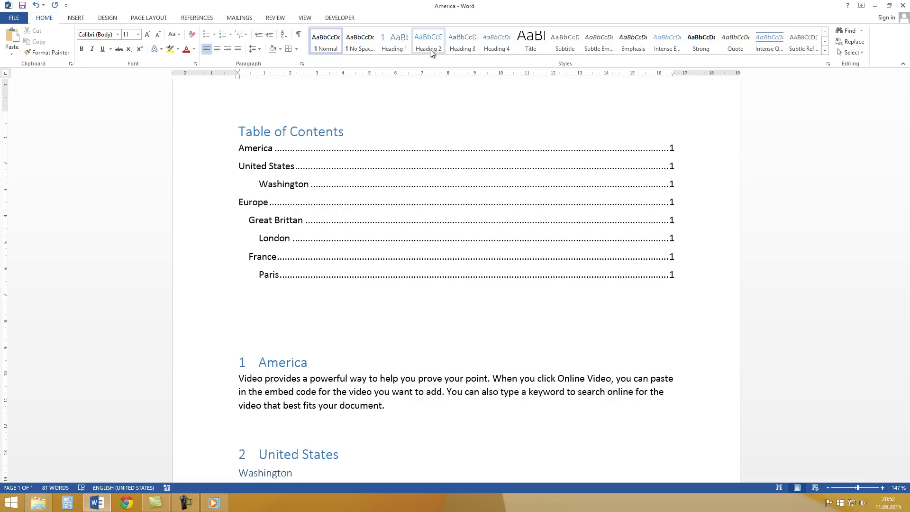
Base the Heading 2 style on Überschrift 2.
{"action": "right_click", "coordinate": [431, 50]}
{"action": "left_click", "coordinate": [455, 67]}
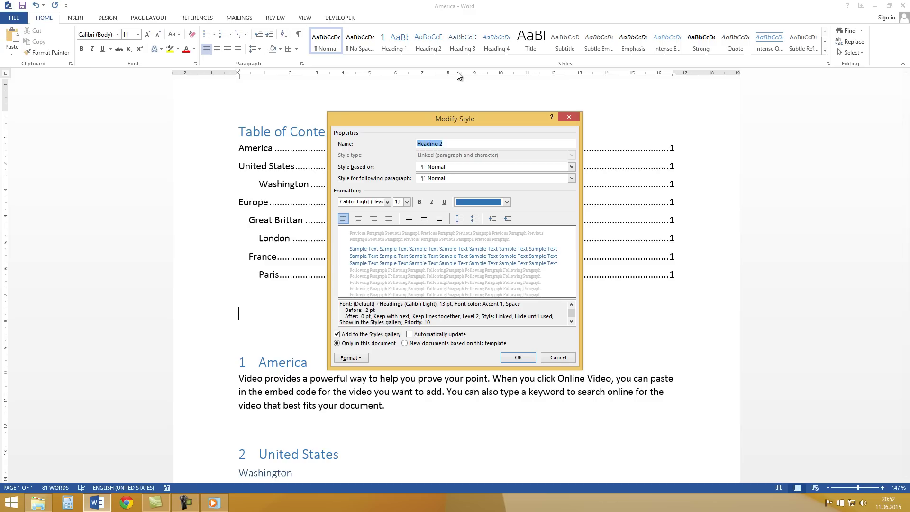
{"action": "left_click", "coordinate": [434, 168]}
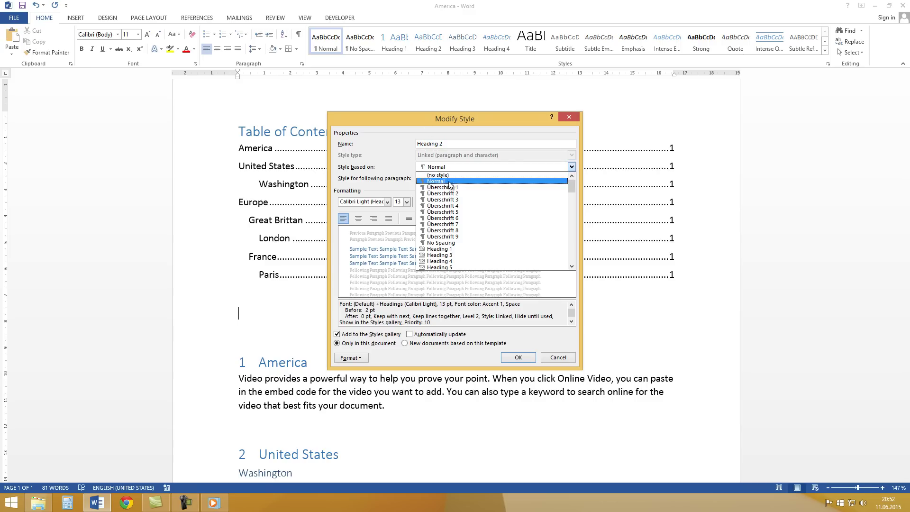
{"action": "left_click", "coordinate": [457, 195]}
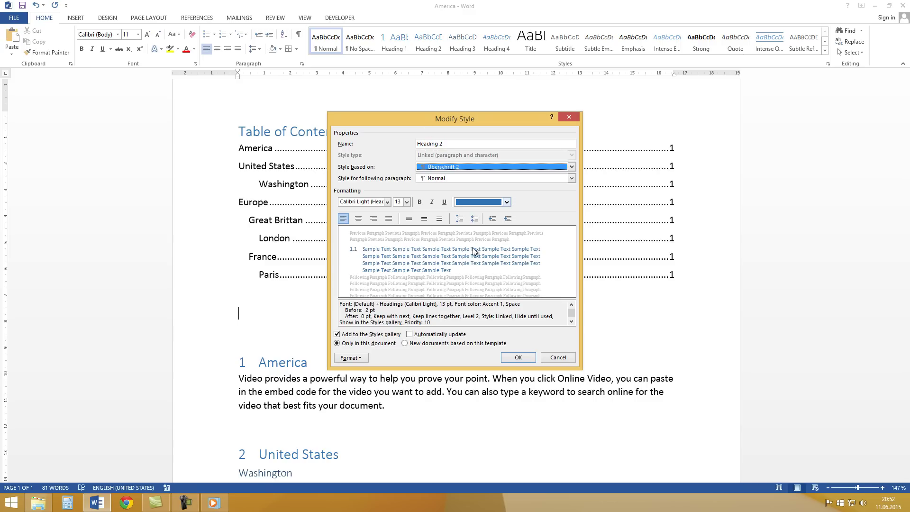
{"action": "left_click", "coordinate": [506, 357]}
Base the Heading 3 style on Überschrift 3.
{"action": "right_click", "coordinate": [467, 43]}
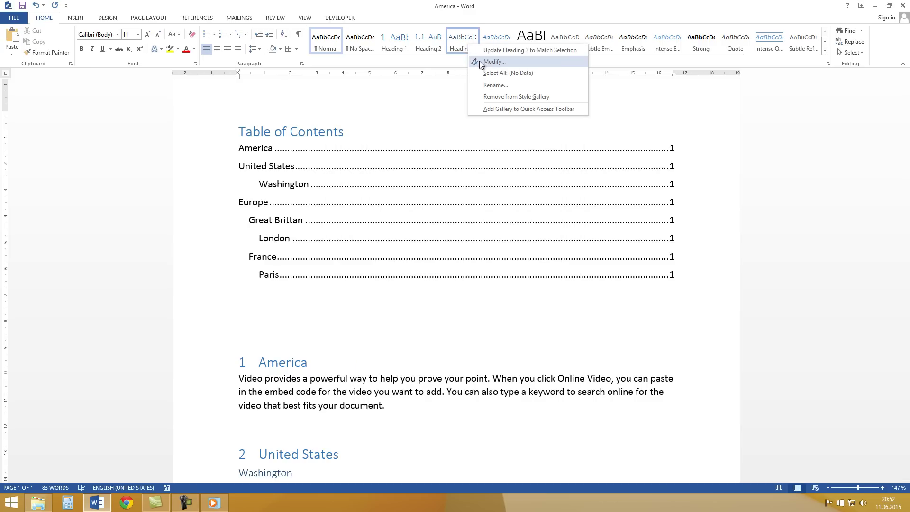
{"action": "left_click", "coordinate": [479, 60]}
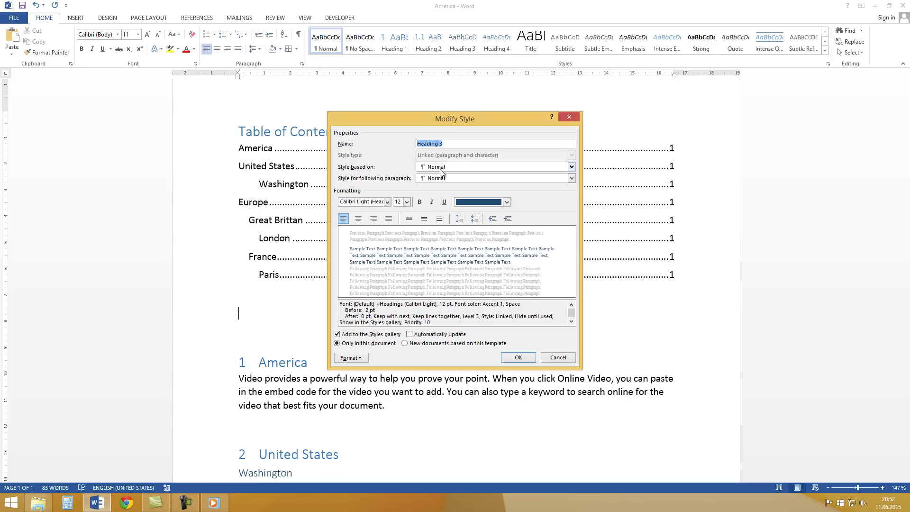
{"action": "left_click", "coordinate": [442, 167]}
{"action": "left_click", "coordinate": [448, 199]}
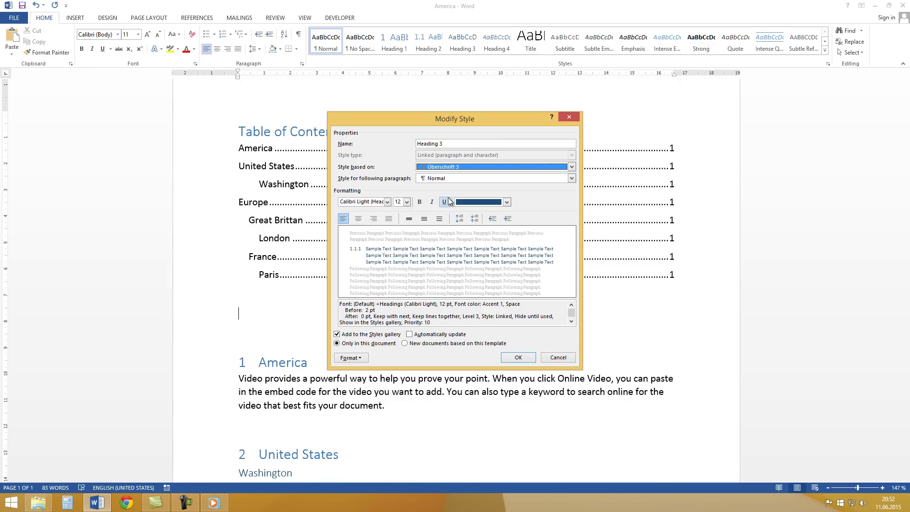
{"action": "left_click", "coordinate": [511, 357]}
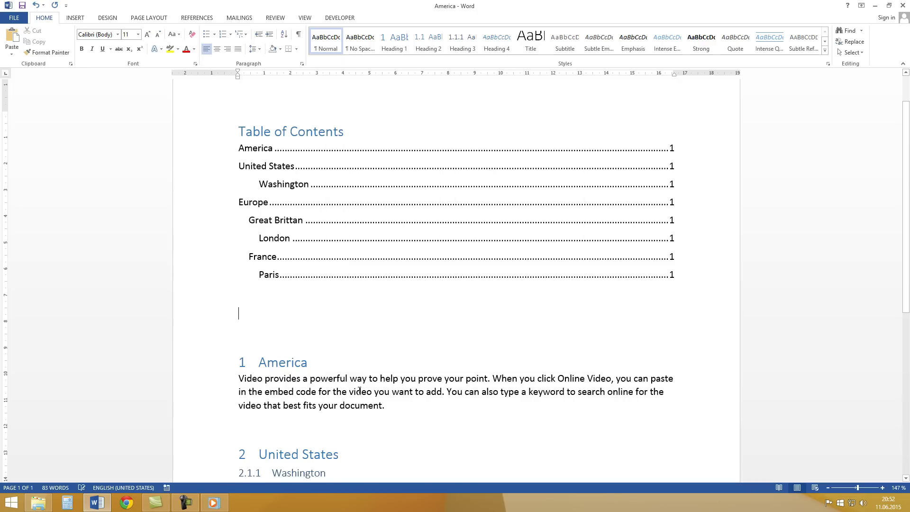
Reapply Heading 2 to United States so it is numbered 1.1.
{"action": "scroll", "coordinate": [308, 376], "scroll_direction": "down", "scroll_amount": 3}
{"action": "scroll", "coordinate": [308, 376], "scroll_direction": "down", "scroll_amount": 2}
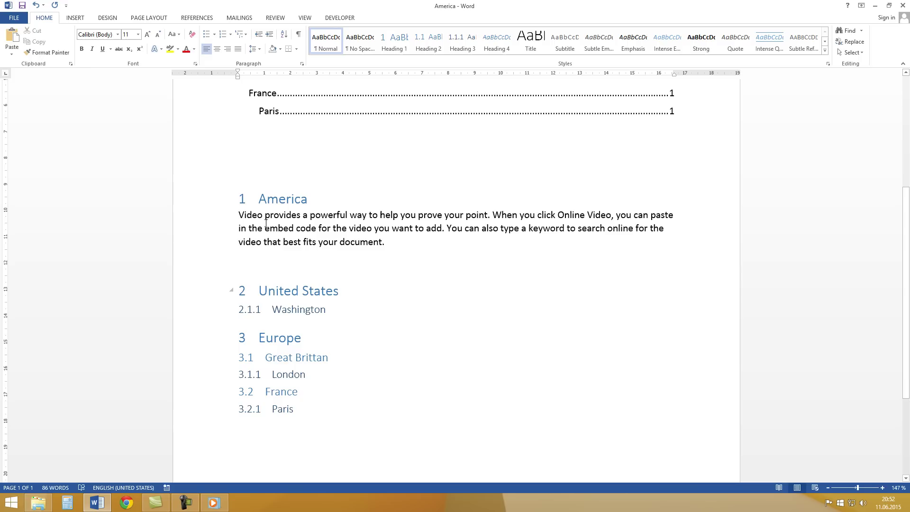
{"action": "left_click", "coordinate": [272, 297]}
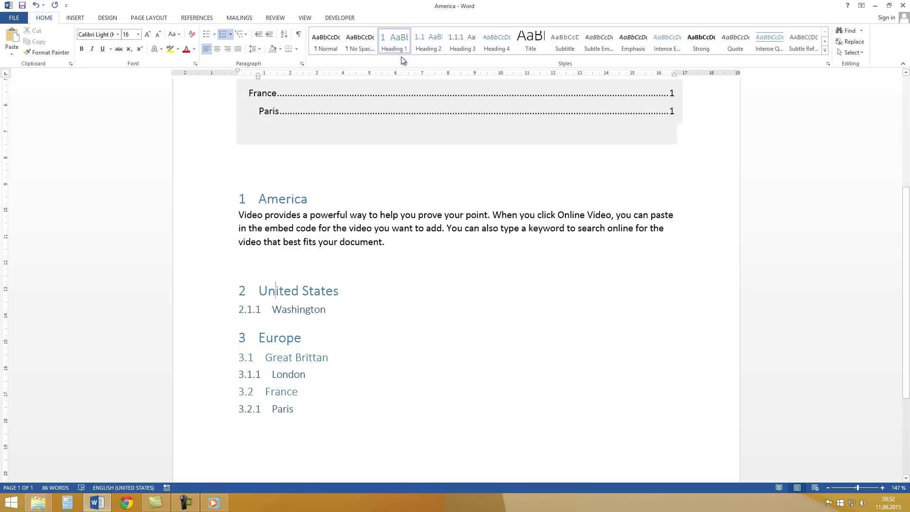
{"action": "left_click", "coordinate": [426, 47]}
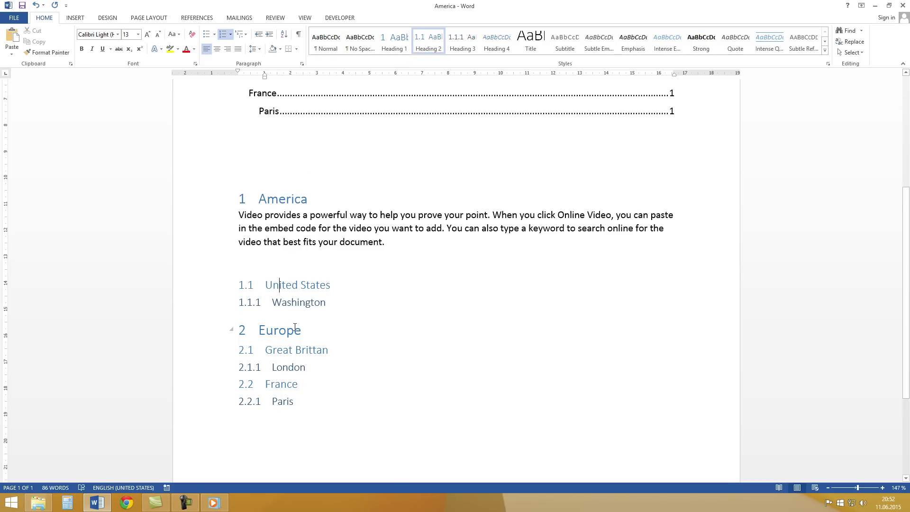
Update the entire Table of Contents to show the numbered headings.
{"action": "scroll", "coordinate": [287, 318], "scroll_direction": "down", "scroll_amount": 1}
{"action": "scroll", "coordinate": [289, 351], "scroll_direction": "up", "scroll_amount": 7}
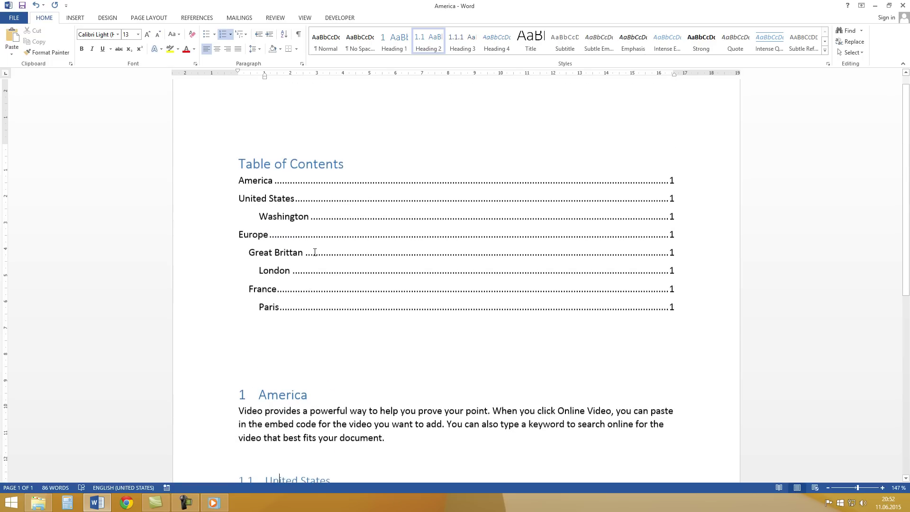
{"action": "left_click", "coordinate": [284, 236]}
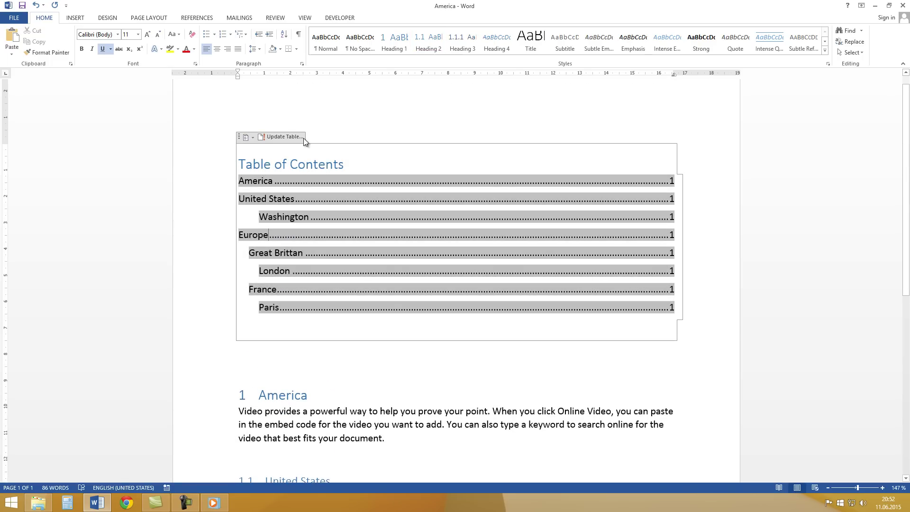
{"action": "left_click", "coordinate": [289, 138]}
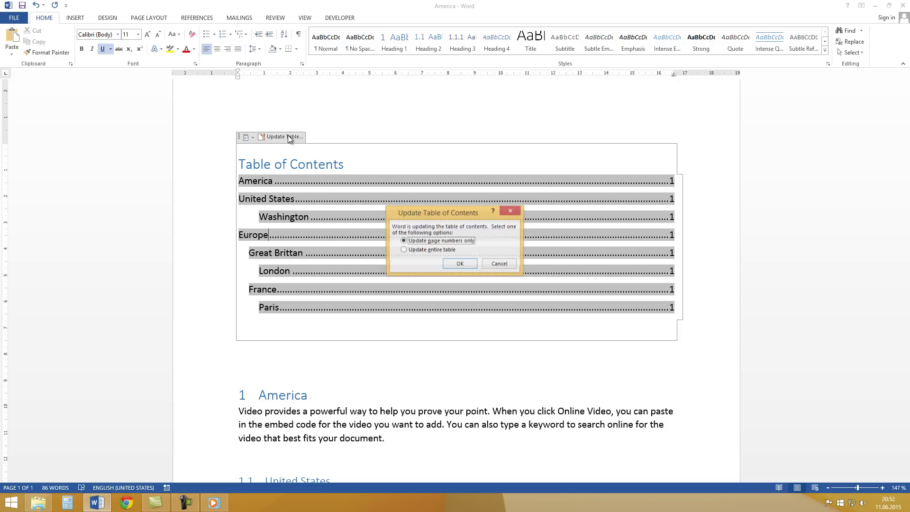
{"action": "left_click", "coordinate": [409, 251]}
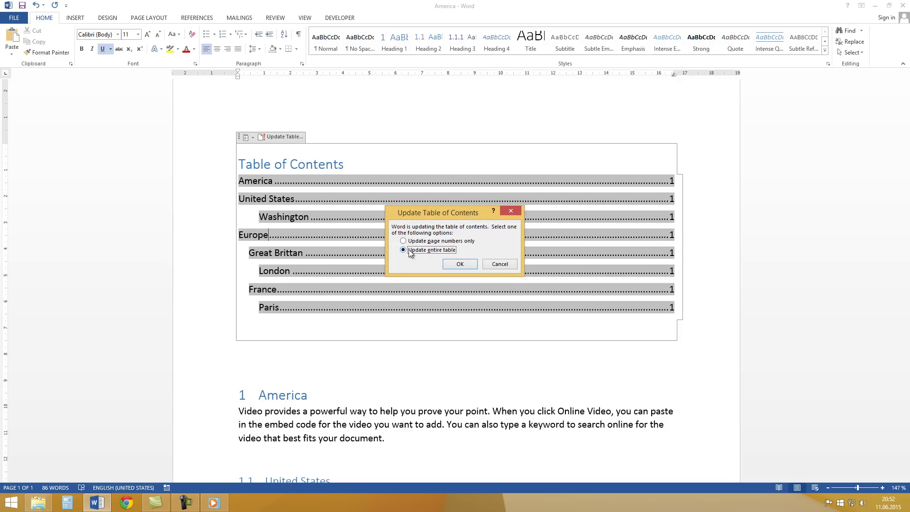
{"action": "left_click", "coordinate": [459, 264]}
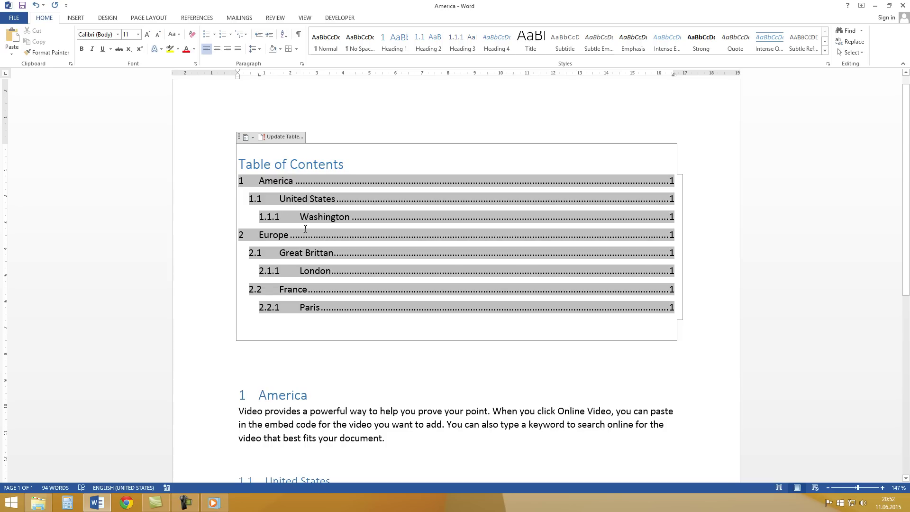
From the America heading, change the Heading 1 style font to Arial 12 pt.
{"action": "left_click", "coordinate": [284, 368]}
{"action": "scroll", "coordinate": [287, 367], "scroll_direction": "down", "scroll_amount": 1}
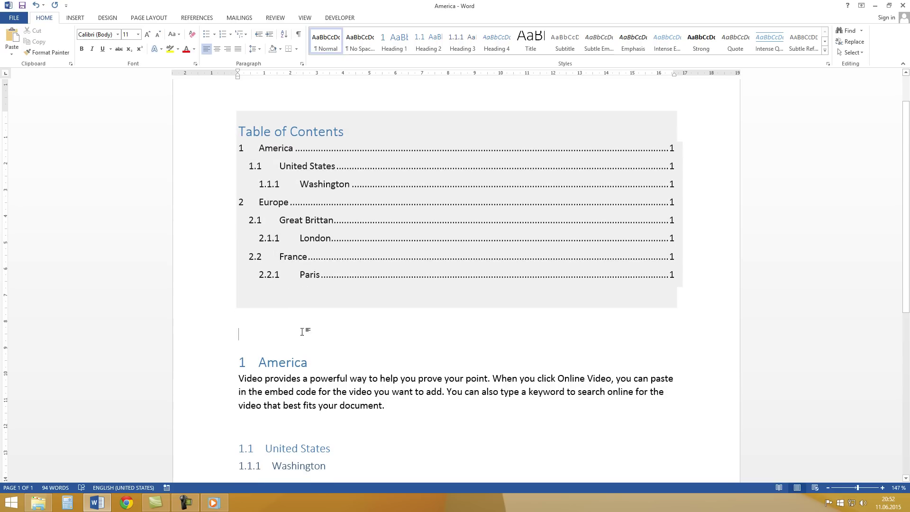
{"action": "left_click", "coordinate": [288, 367]}
{"action": "scroll", "coordinate": [289, 365], "scroll_direction": "down", "scroll_amount": 2}
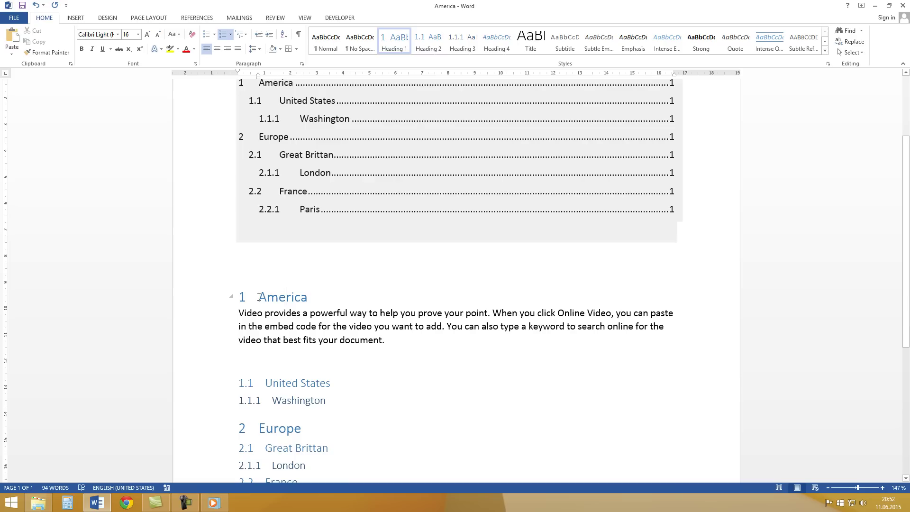
{"action": "key", "text": "Home"}
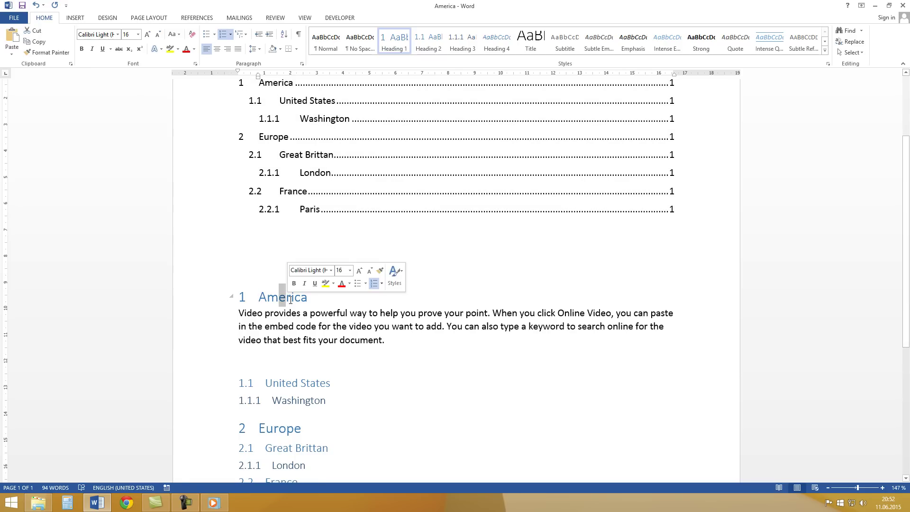
{"action": "triple_click", "coordinate": [291, 383]}
{"action": "left_click", "coordinate": [278, 297]}
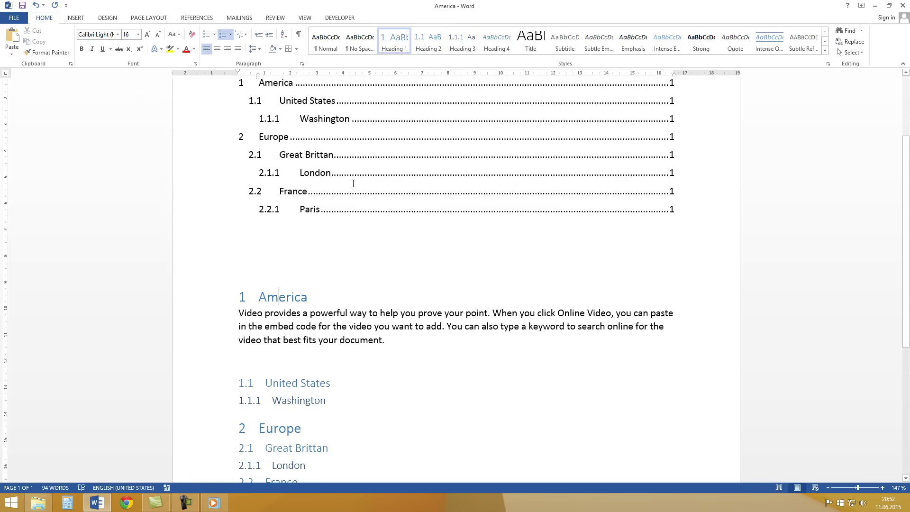
{"action": "right_click", "coordinate": [392, 49]}
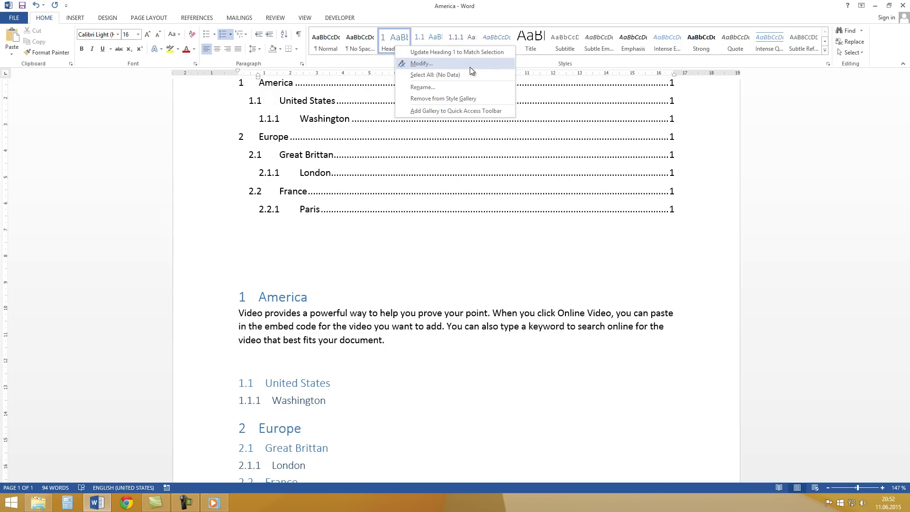
{"action": "left_click", "coordinate": [442, 63]}
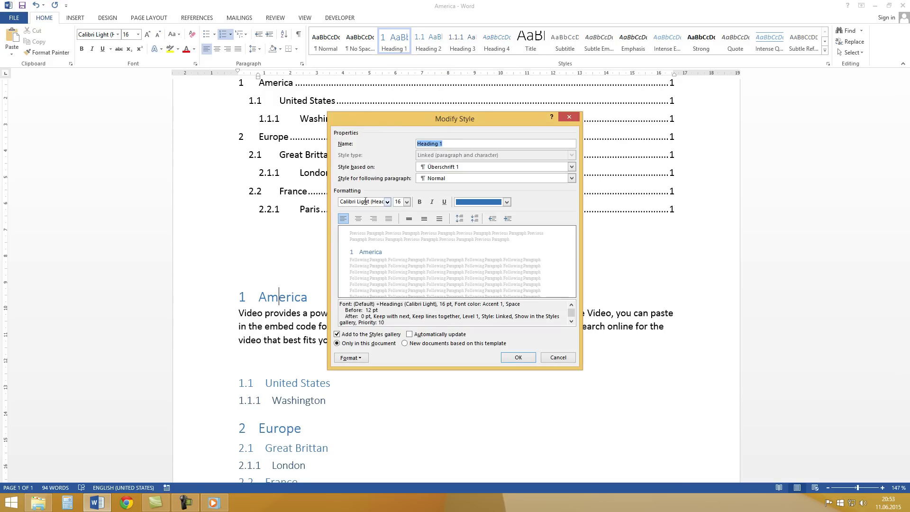
{"action": "left_click", "coordinate": [388, 202]}
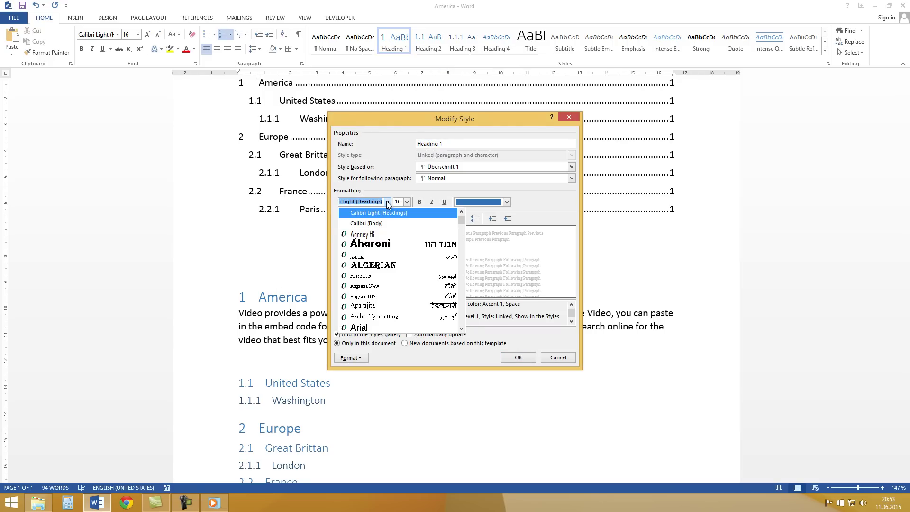
{"action": "left_click", "coordinate": [378, 328]}
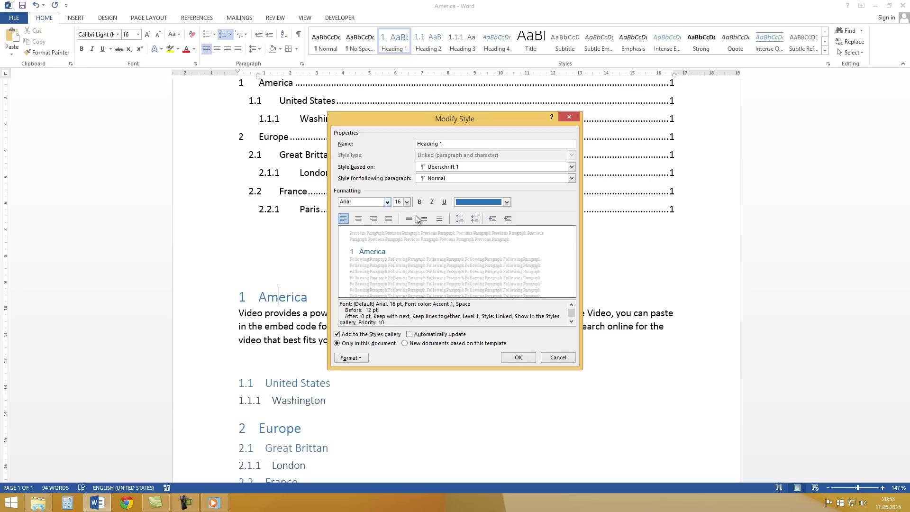
{"action": "left_click", "coordinate": [407, 201]}
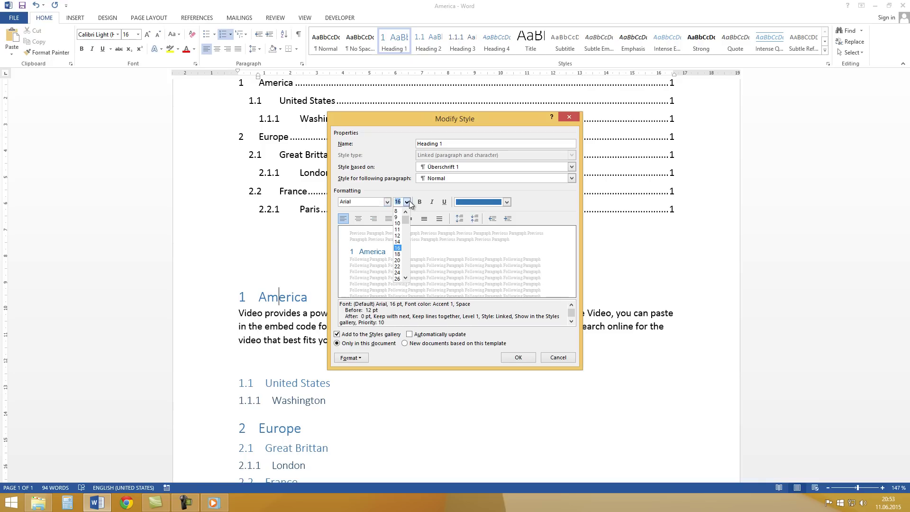
{"action": "left_click", "coordinate": [398, 235]}
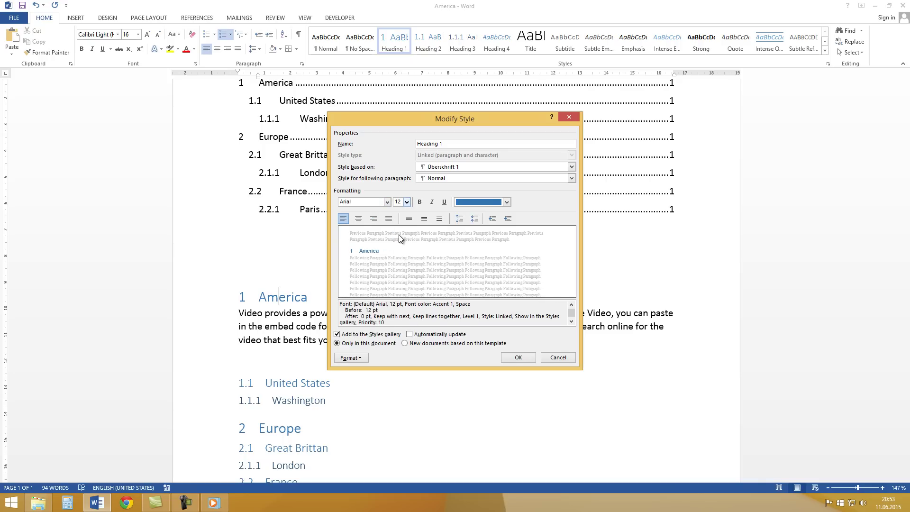
Set Heading 1's colour to Automatic and make the style update automatically.
{"action": "left_click", "coordinate": [465, 201]}
{"action": "left_click", "coordinate": [475, 209]}
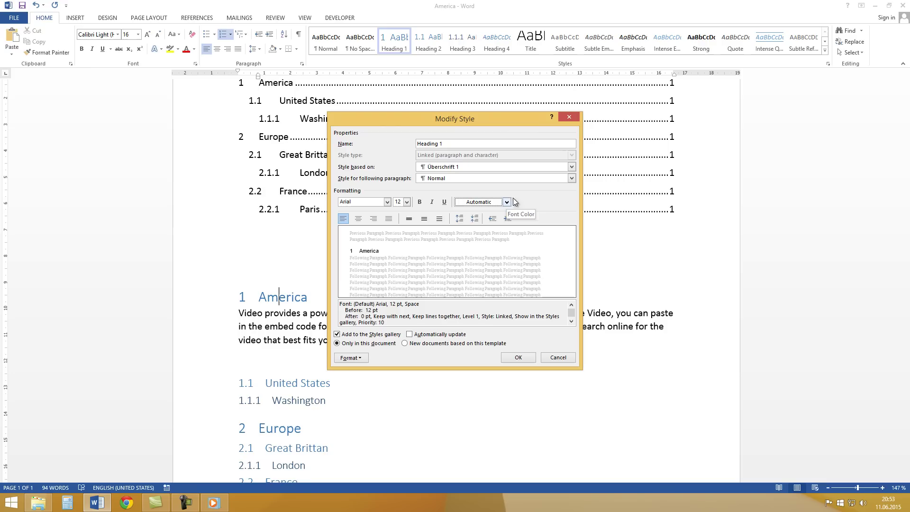
{"action": "left_click", "coordinate": [351, 358]}
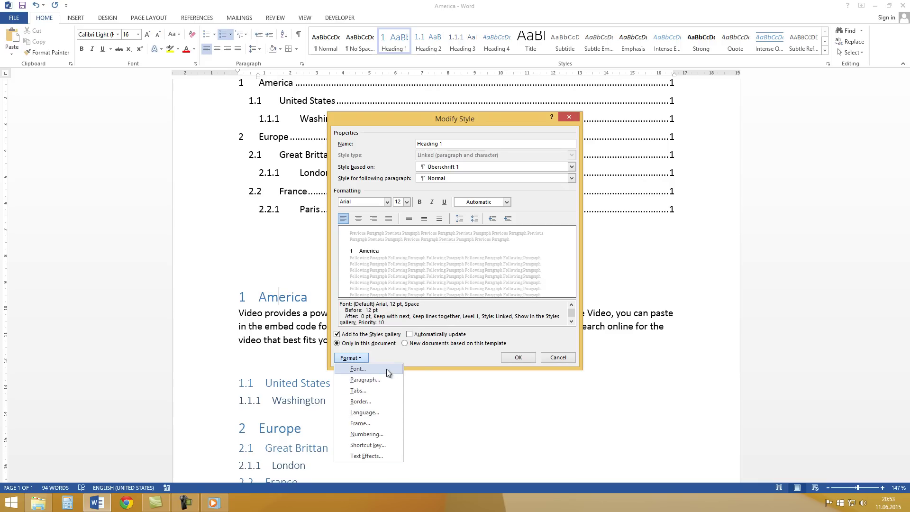
{"action": "left_click", "coordinate": [520, 203]}
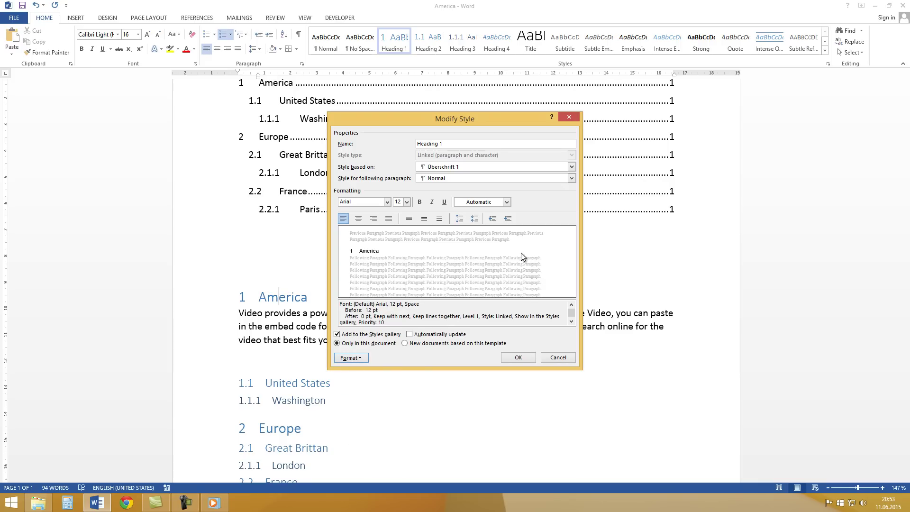
{"action": "left_click", "coordinate": [410, 337]}
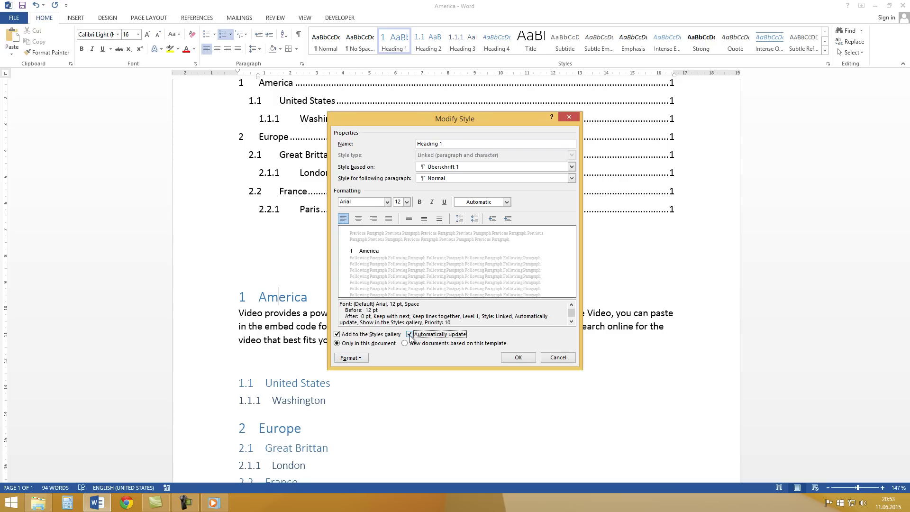
{"action": "left_click", "coordinate": [521, 359]}
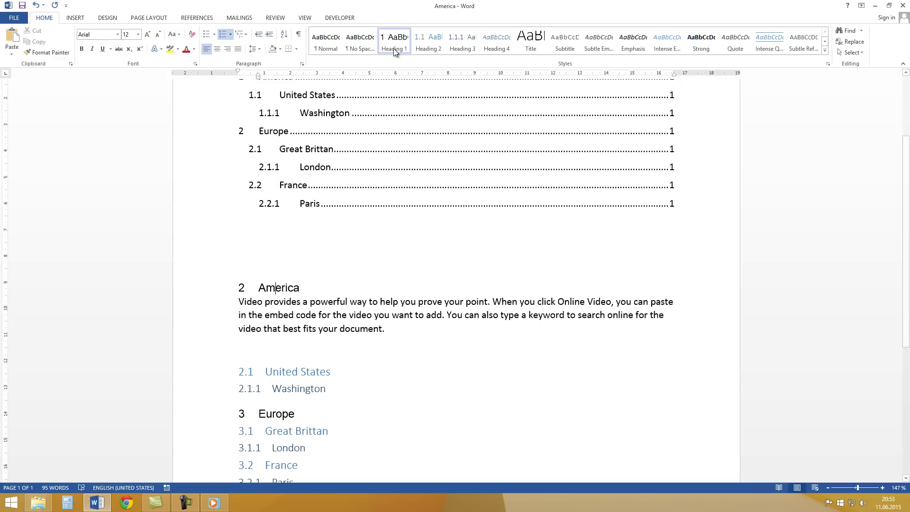
Give the Table of Contents title the Normal style so it is unnumbered.
{"action": "scroll", "coordinate": [285, 218], "scroll_direction": "down", "scroll_amount": 1}
{"action": "left_click", "coordinate": [284, 222]}
{"action": "scroll", "coordinate": [284, 223], "scroll_direction": "up", "scroll_amount": 3}
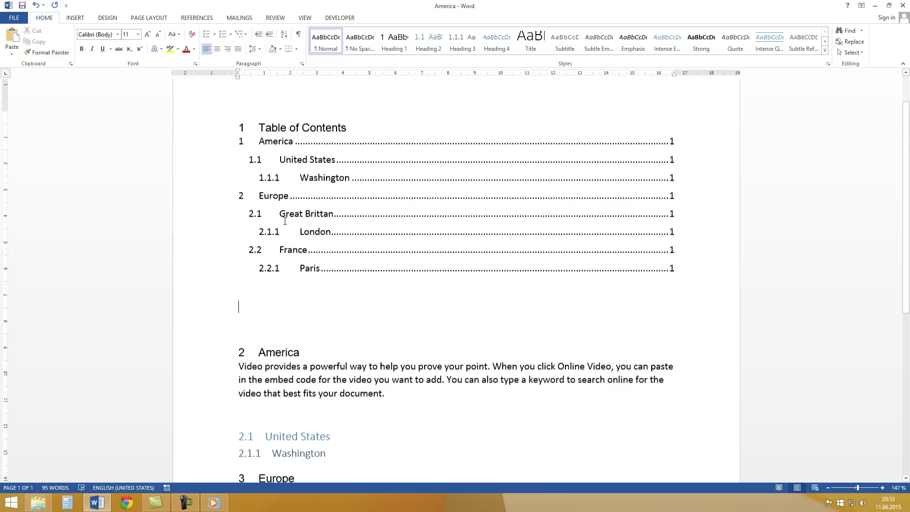
{"action": "left_click", "coordinate": [280, 129]}
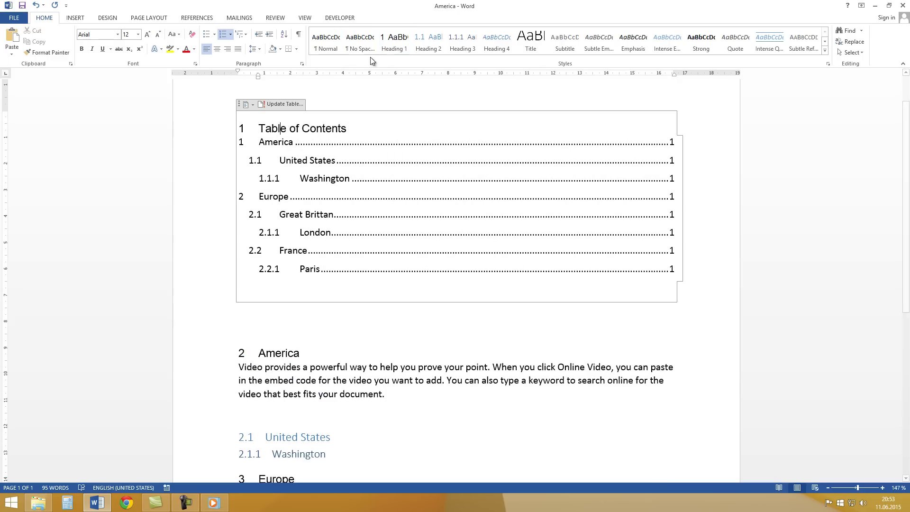
{"action": "left_click", "coordinate": [326, 44]}
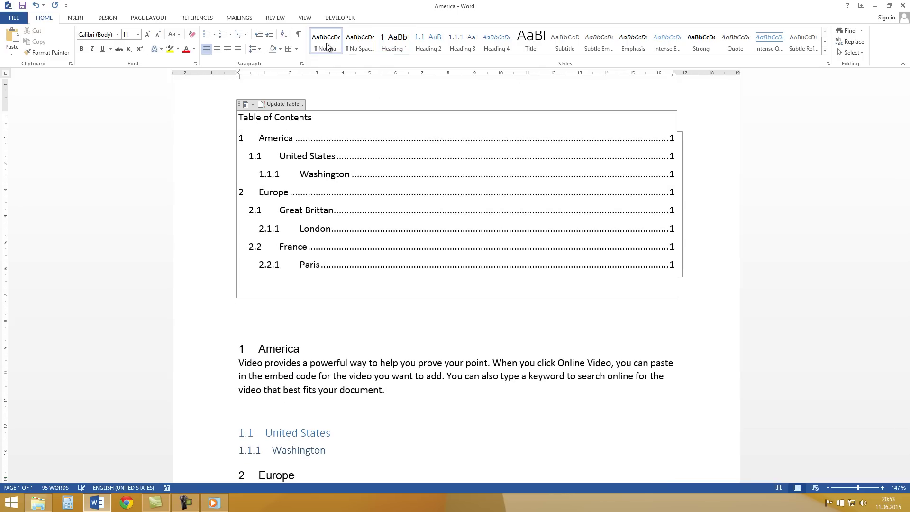
Update the entire Table of Contents.
{"action": "left_click", "coordinate": [293, 332]}
{"action": "left_click", "coordinate": [298, 114]}
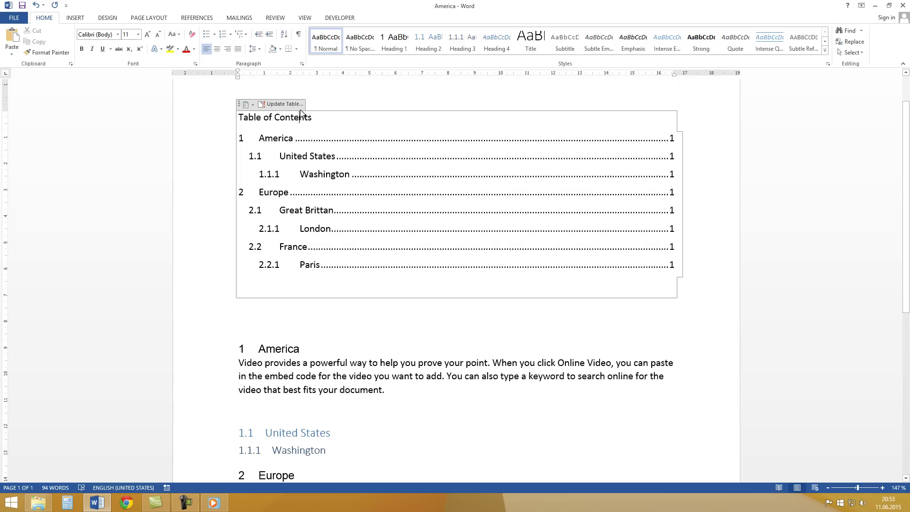
{"action": "left_click", "coordinate": [291, 103]}
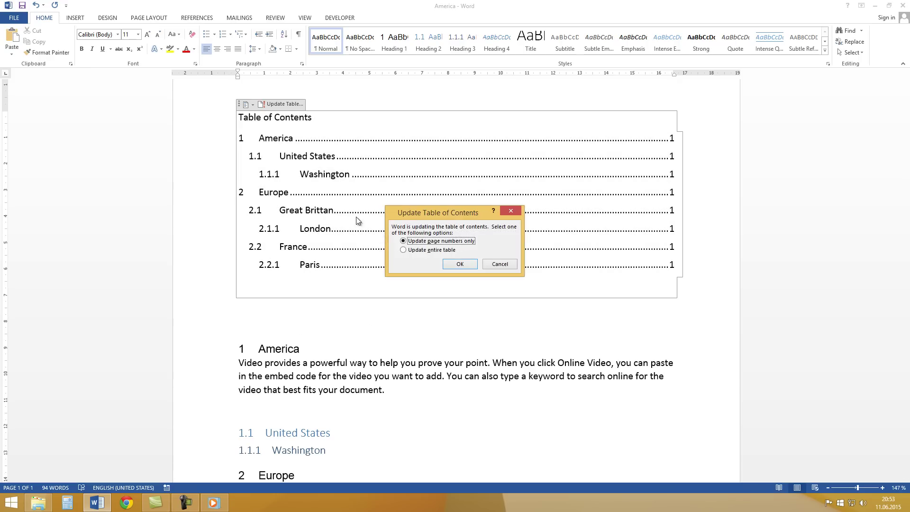
{"action": "left_click", "coordinate": [432, 250]}
{"action": "left_click", "coordinate": [458, 263]}
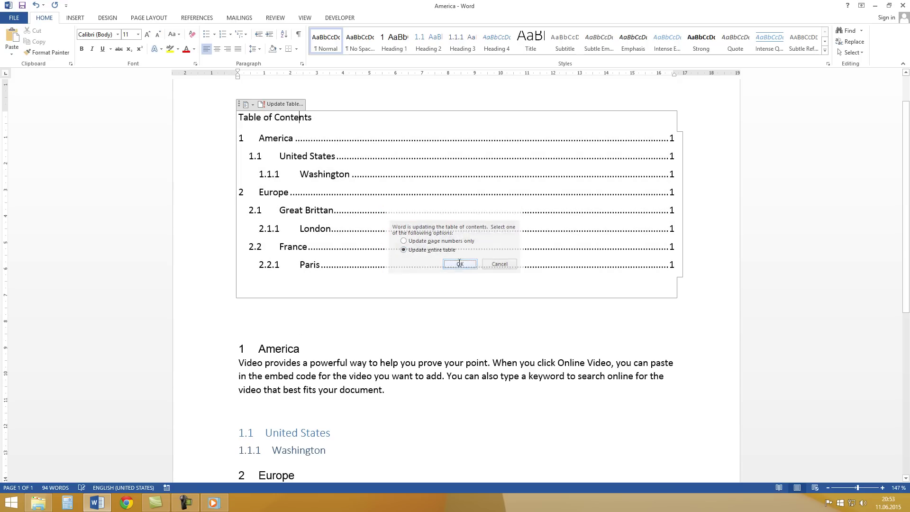
{"action": "left_click", "coordinate": [369, 319]}
Check the formatting of the America and Europe headings.
{"action": "scroll", "coordinate": [323, 337], "scroll_direction": "down", "scroll_amount": 5}
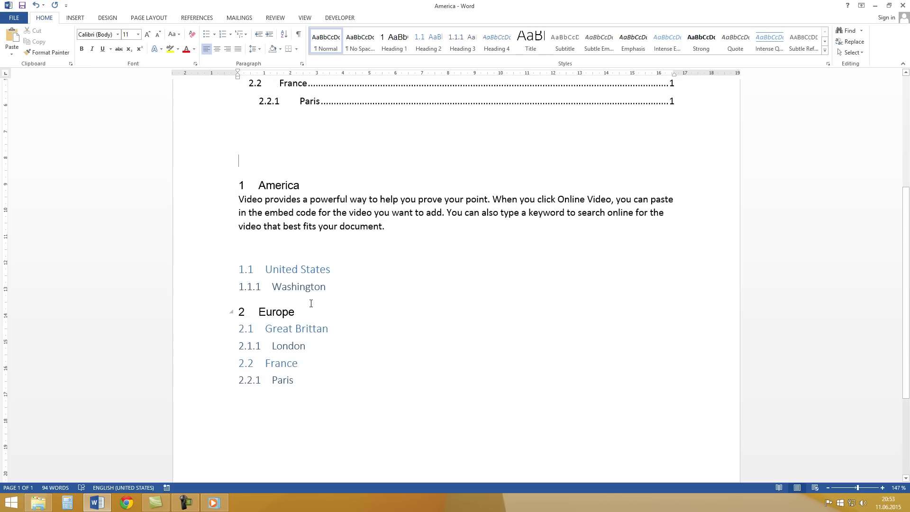
{"action": "left_click", "coordinate": [260, 185]}
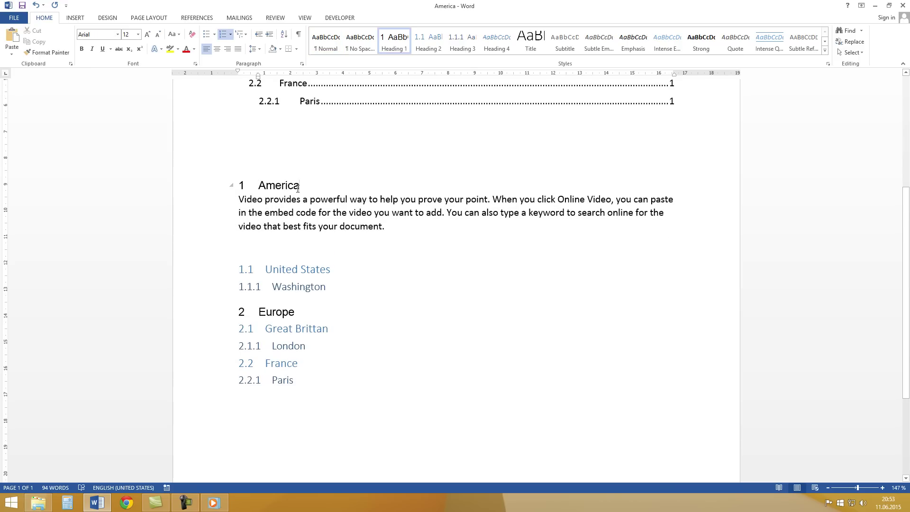
{"action": "left_click", "coordinate": [266, 312]}
{"action": "left_click", "coordinate": [272, 186]}
{"action": "left_click", "coordinate": [276, 312]}
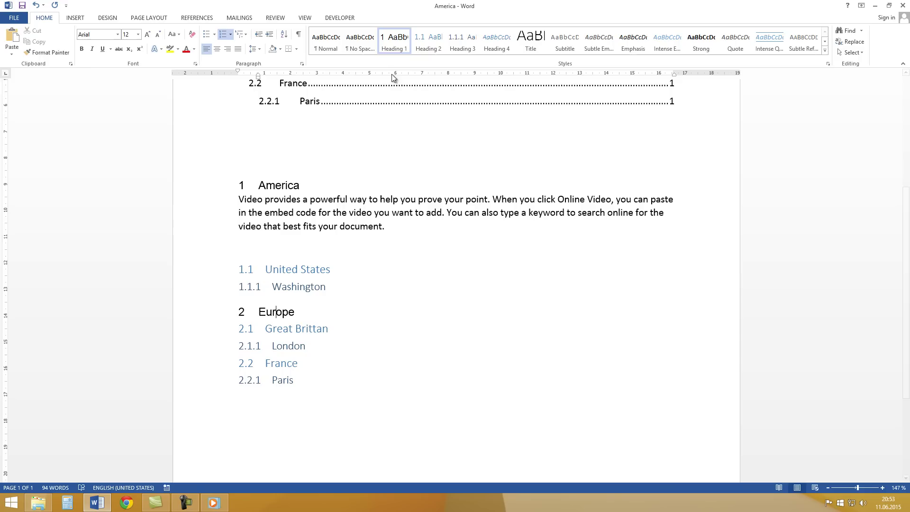